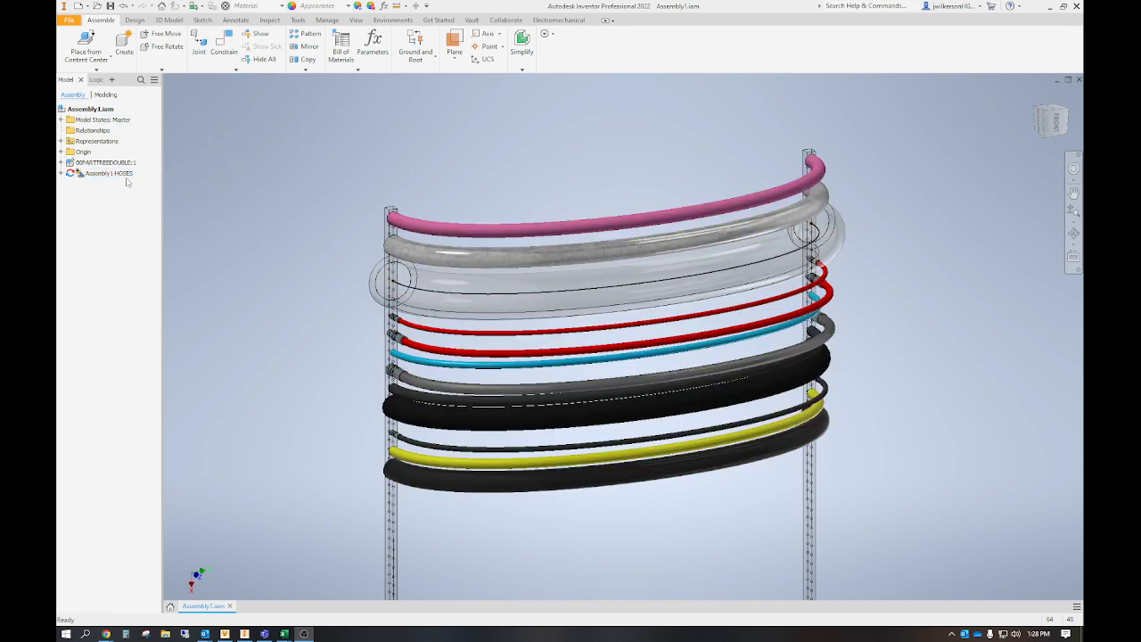
- Open the assembly's bill of materials in the model data view and expand all children of Hose Assembly
{"action": "left_click", "coordinate": [343, 44]}
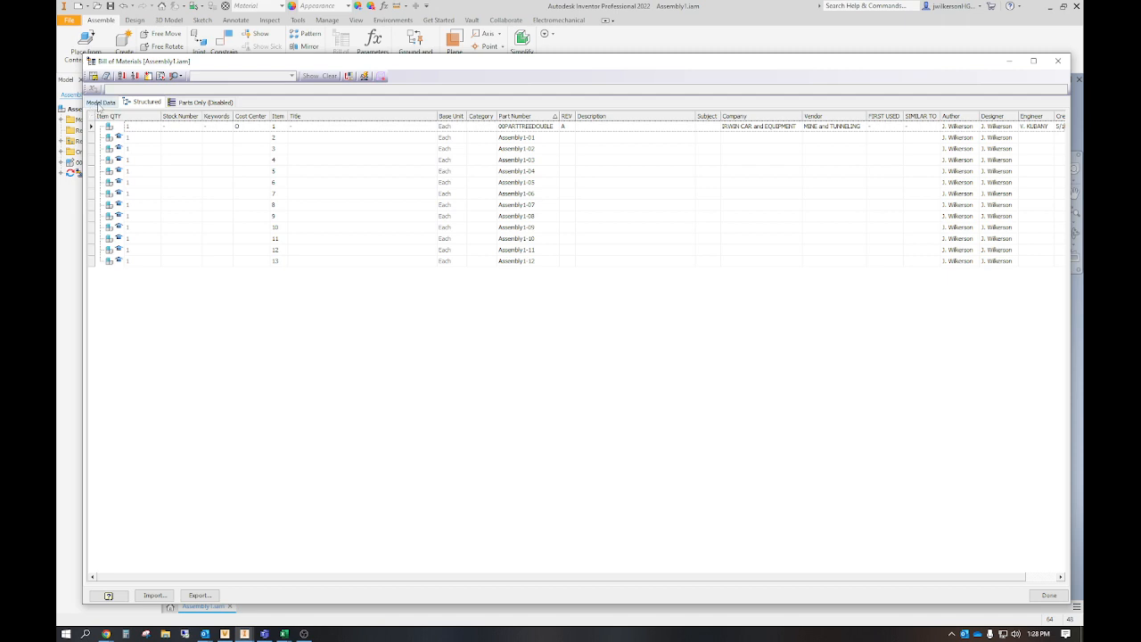
{"action": "left_click", "coordinate": [99, 102]}
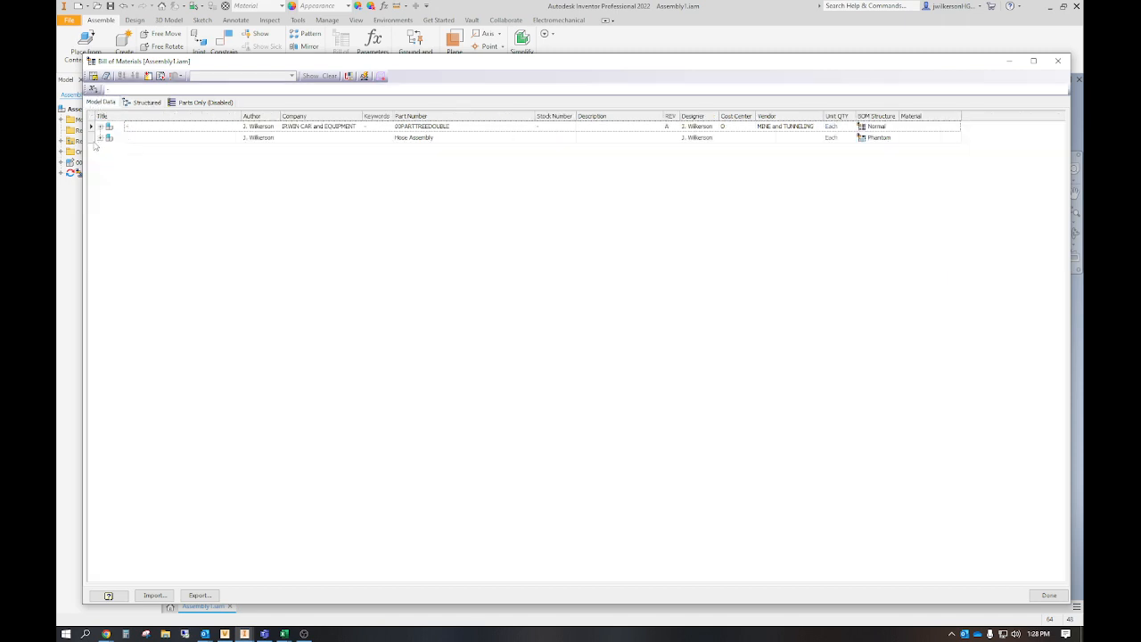
{"action": "right_click", "coordinate": [92, 139]}
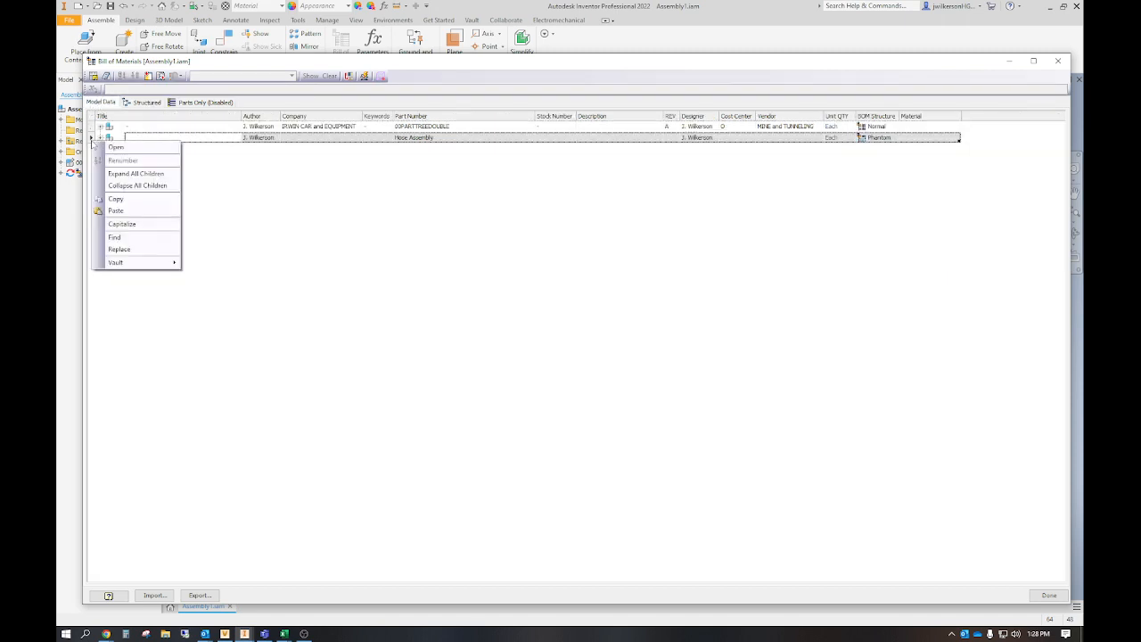
{"action": "left_click", "coordinate": [114, 178]}
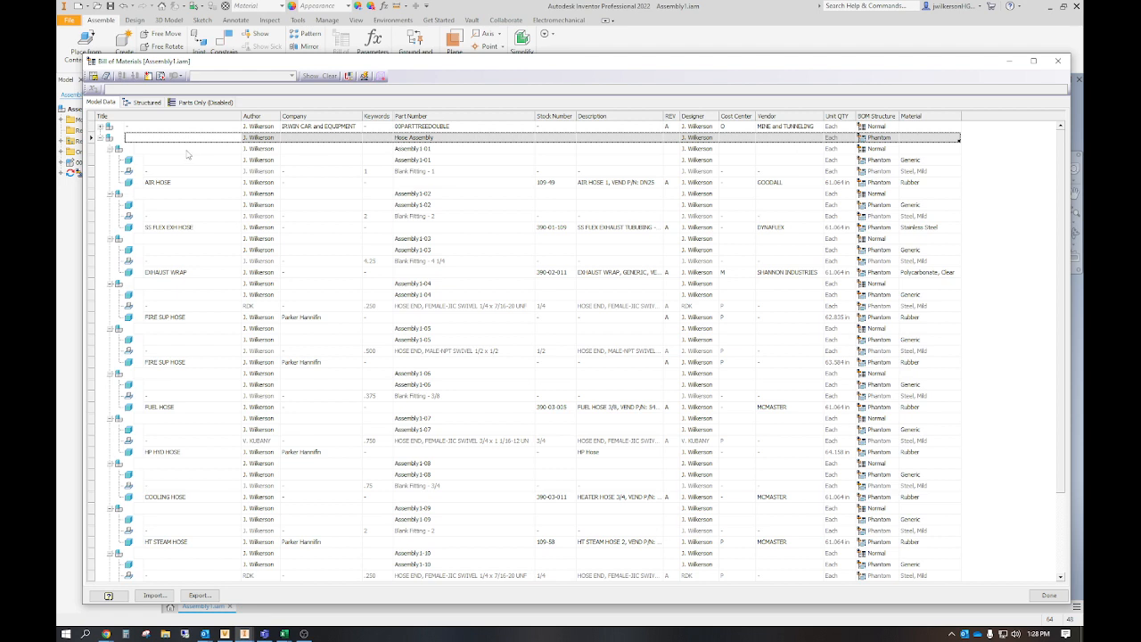
- Copy the hose rows from the Title through Unit QTY columns, starting at Assembly1-01 and ending with the ROCKDUST HOSE row
{"action": "left_click", "coordinate": [190, 150]}
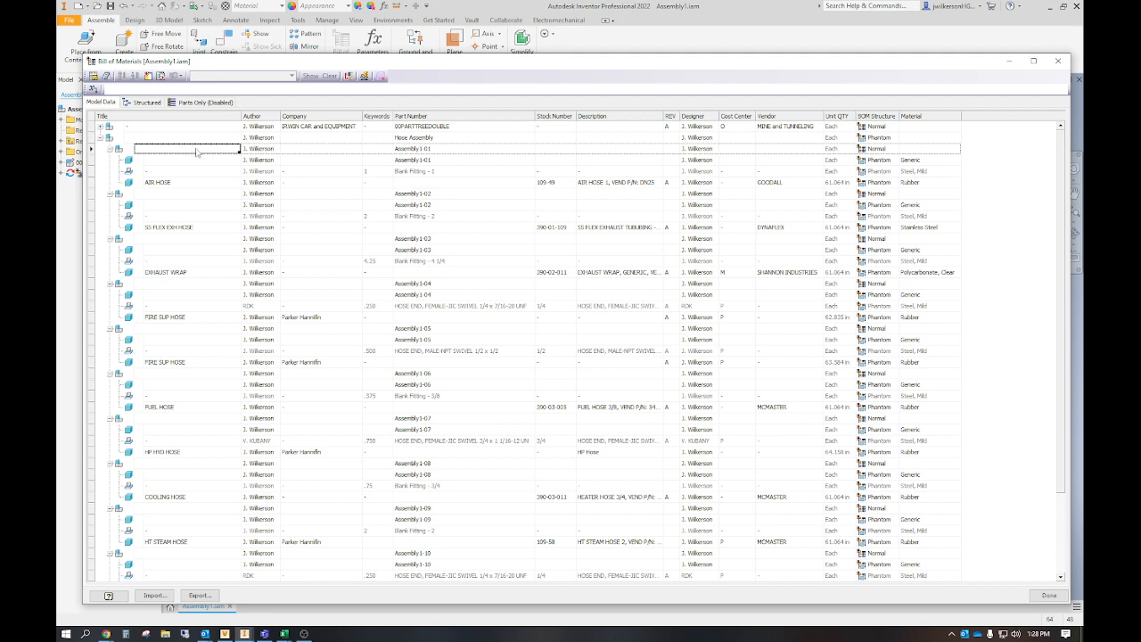
{"action": "mouse_move", "coordinate": [212, 151]}
{"action": "left_mouse_down"}
{"action": "mouse_move", "coordinate": [687, 235]}
{"action": "mouse_move", "coordinate": [766, 293]}
{"action": "mouse_move", "coordinate": [831, 415]}
{"action": "mouse_move", "coordinate": [860, 598]}
{"action": "mouse_move", "coordinate": [829, 574]}
{"action": "left_mouse_up"}
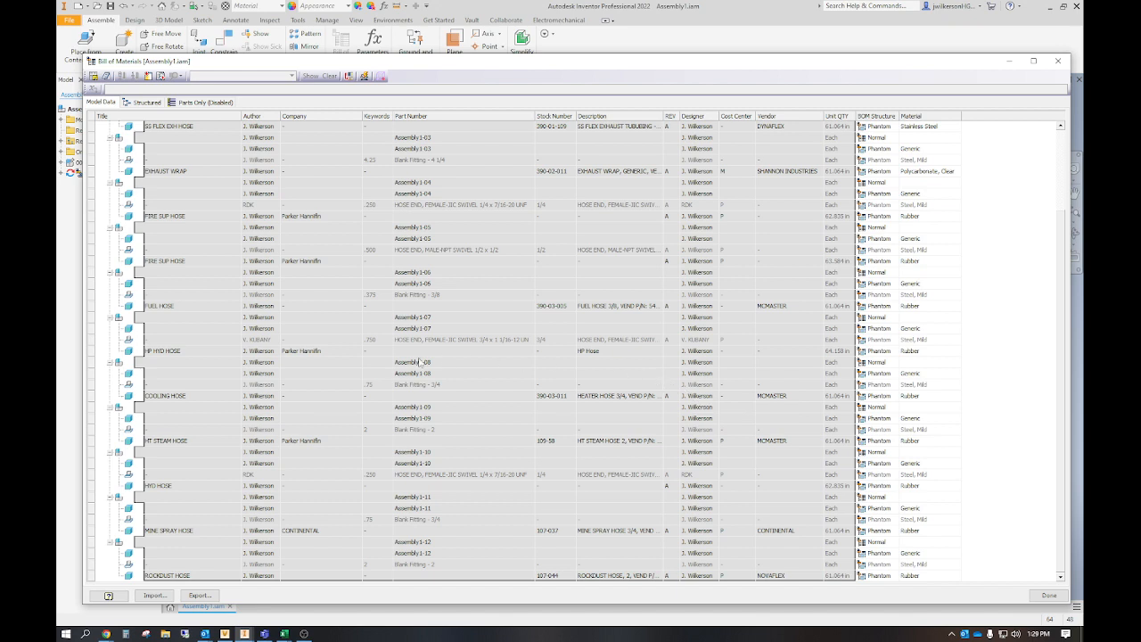
{"action": "scroll", "coordinate": [212, 198], "scroll_direction": "up", "scroll_amount": 3}
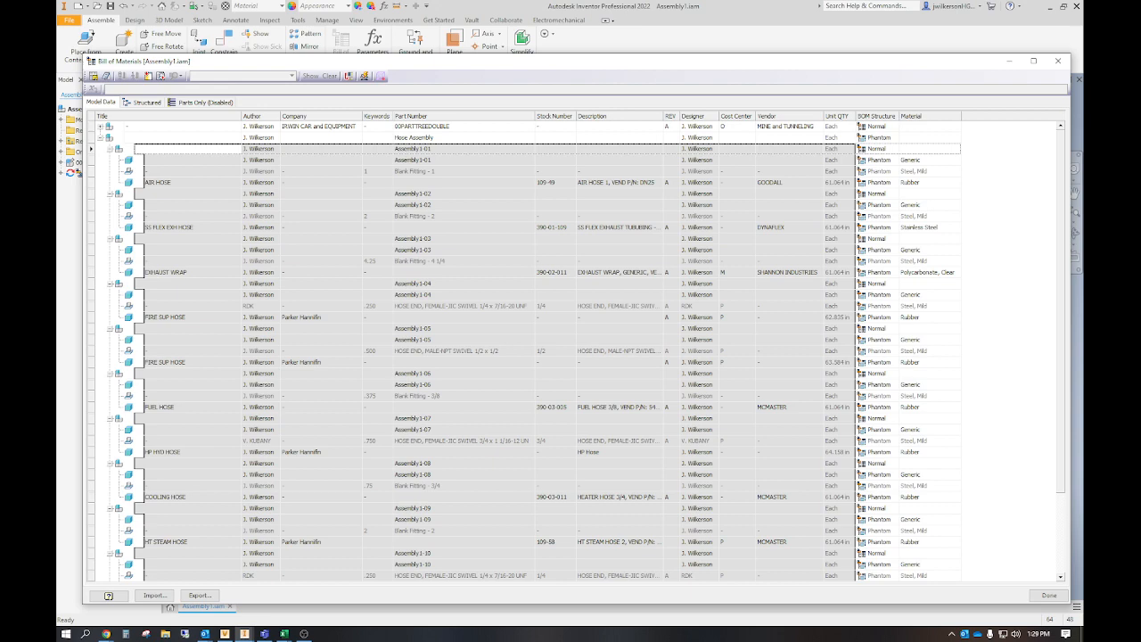
- Switch to Autodesk Vault and open the template Hose Description Calculator - Bulk 20230519.xltx without checking it out
{"action": "left_click_drag", "start_coordinate": [57, 59], "coordinate": [697, 59]}
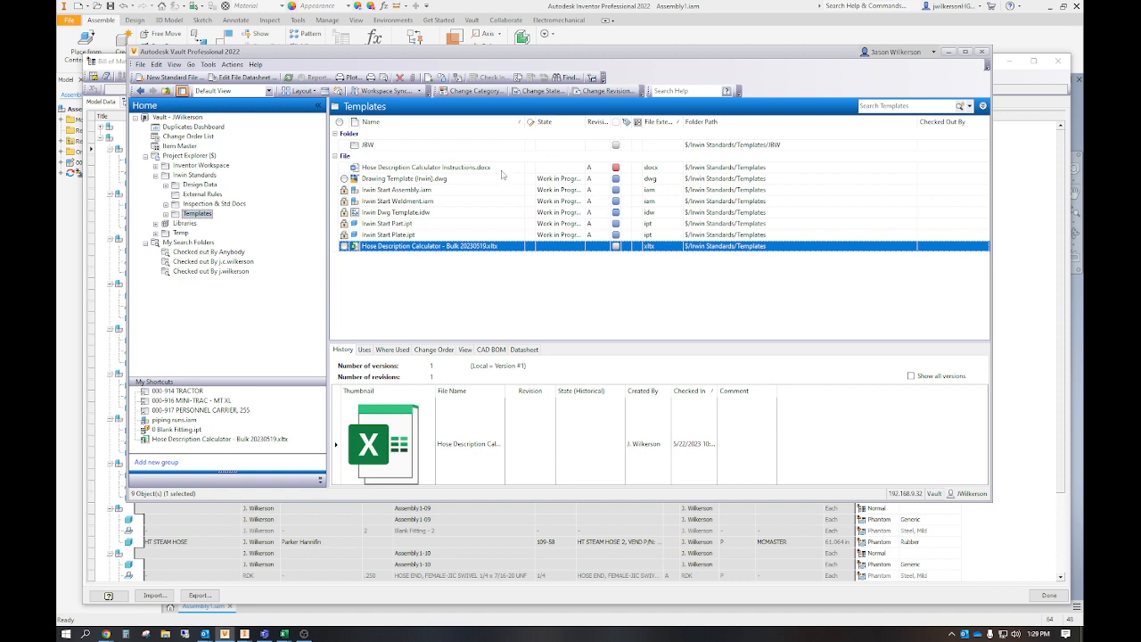
{"action": "double_click", "coordinate": [474, 246]}
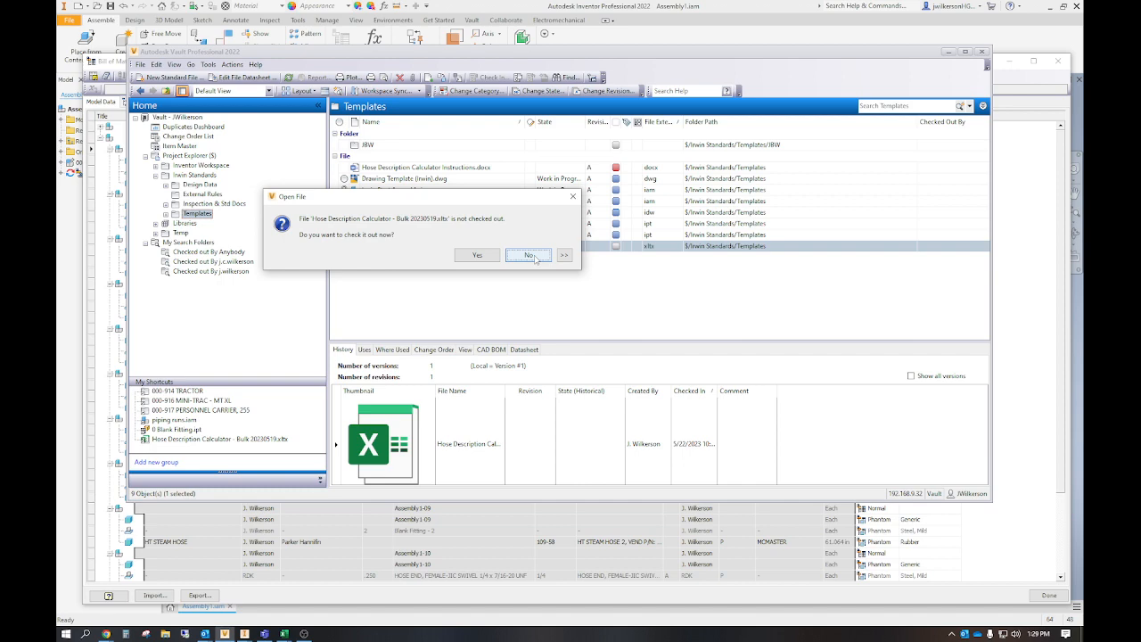
{"action": "left_click", "coordinate": [530, 256]}
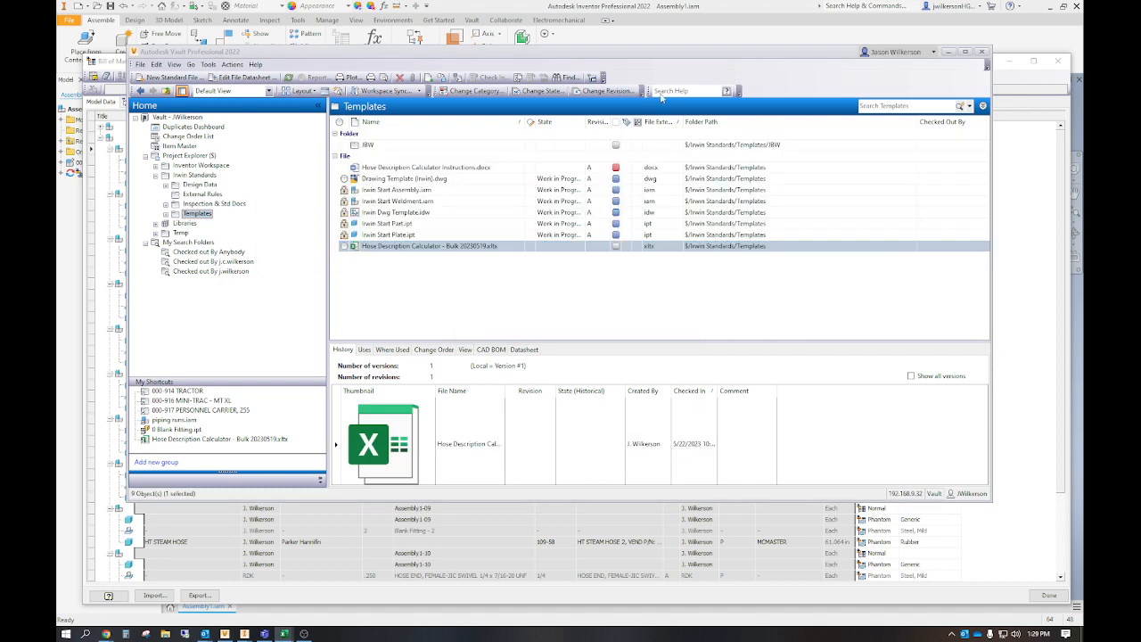
- Bring the Excel hose calculator into view and paste the copied bill of materials data at cell A3 under Copied from Inventor
{"action": "left_click_drag", "start_coordinate": [667, 51], "coordinate": [57, 105]}
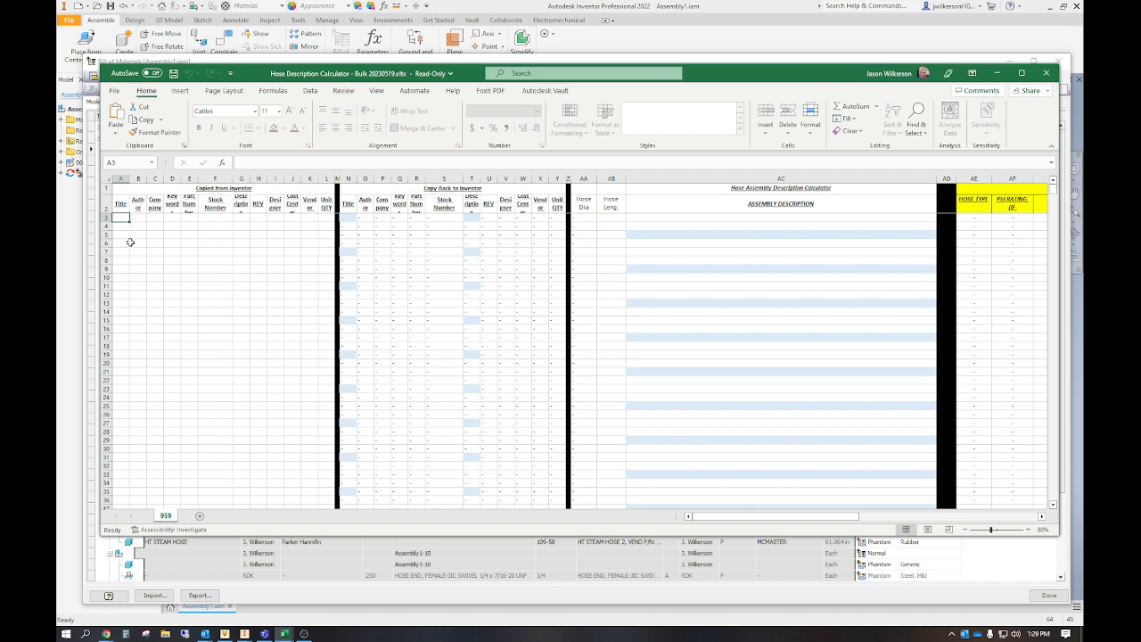
{"action": "key", "text": "ctrl+v"}
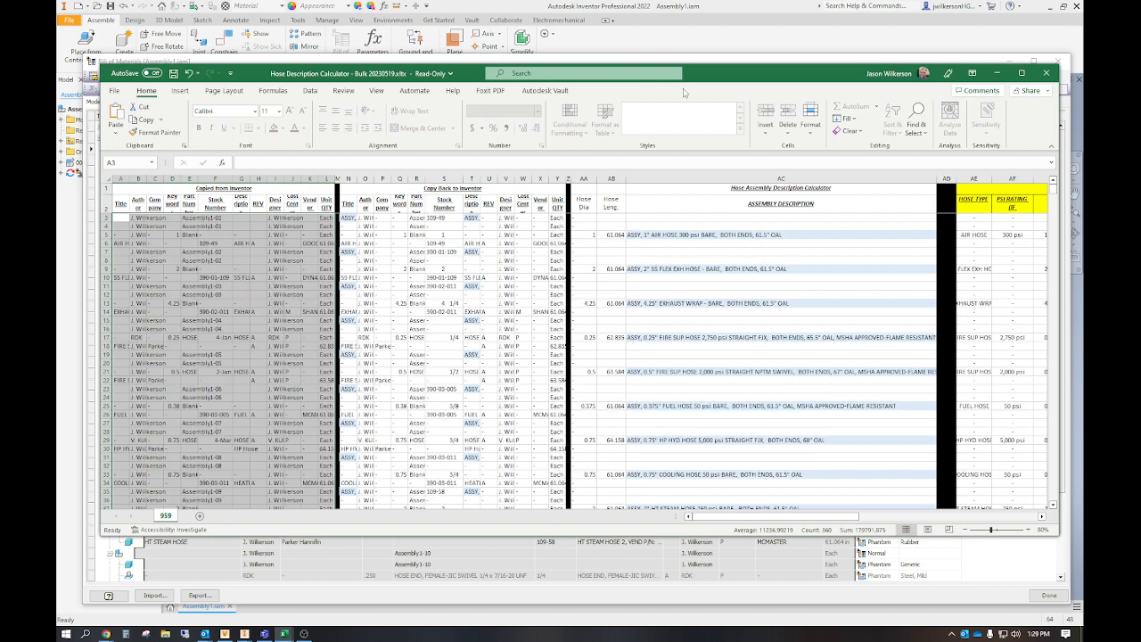
{"action": "left_click_drag", "start_coordinate": [706, 79], "coordinate": [693, 65]}
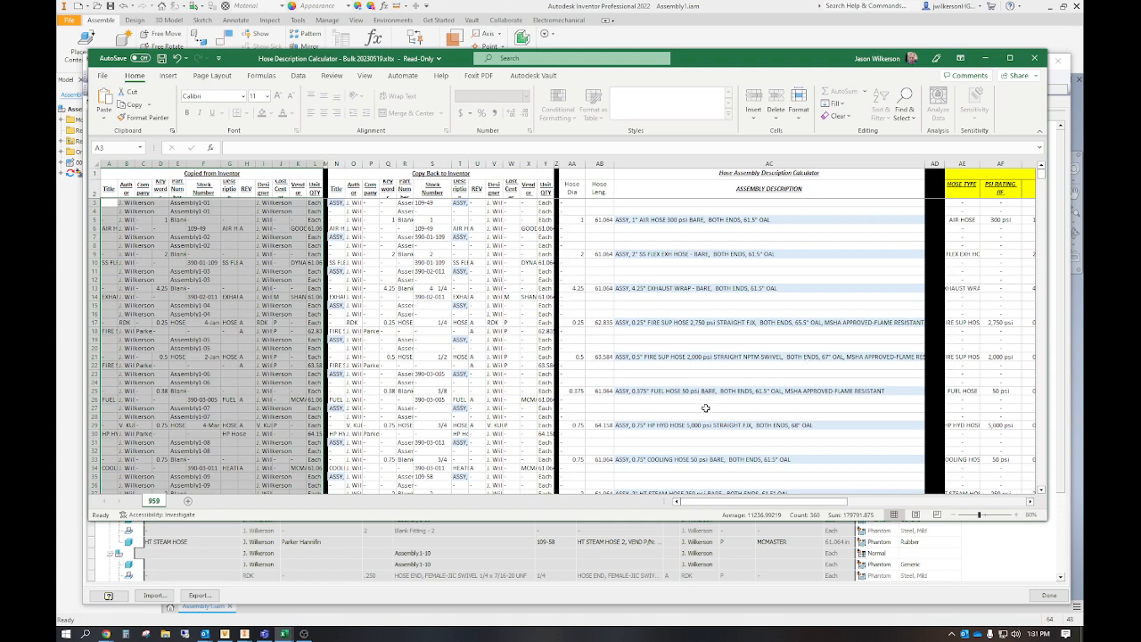
- Review the calculated assembly descriptions and set both END 1 and END 2 of the 1" air hose in row 5 to TUBE 90 FJX
{"action": "scroll", "coordinate": [676, 426], "scroll_direction": "down", "scroll_amount": 2}
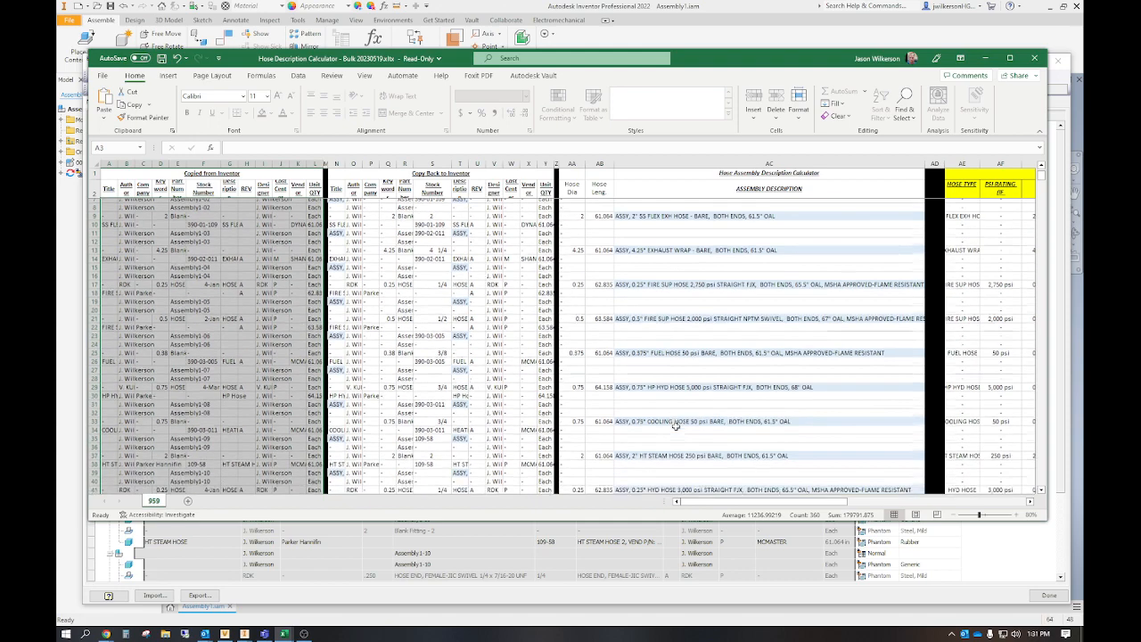
{"action": "scroll", "coordinate": [700, 411], "scroll_direction": "down", "scroll_amount": 2}
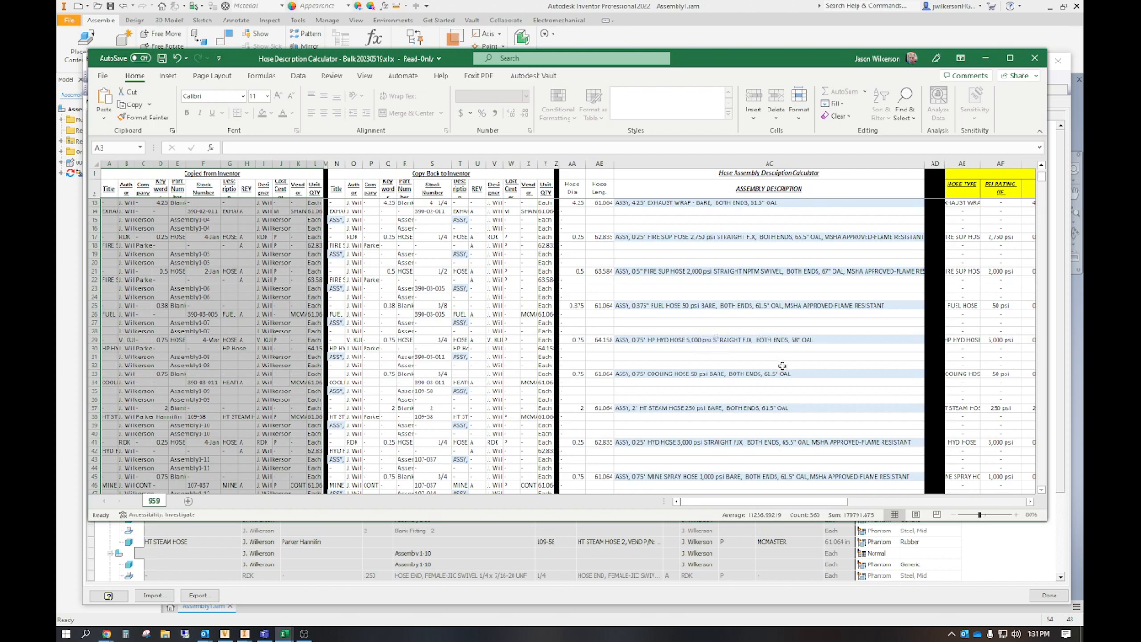
{"action": "scroll", "coordinate": [782, 366], "scroll_direction": "up", "scroll_amount": 3}
{"action": "left_click_drag", "start_coordinate": [712, 506], "coordinate": [797, 505]}
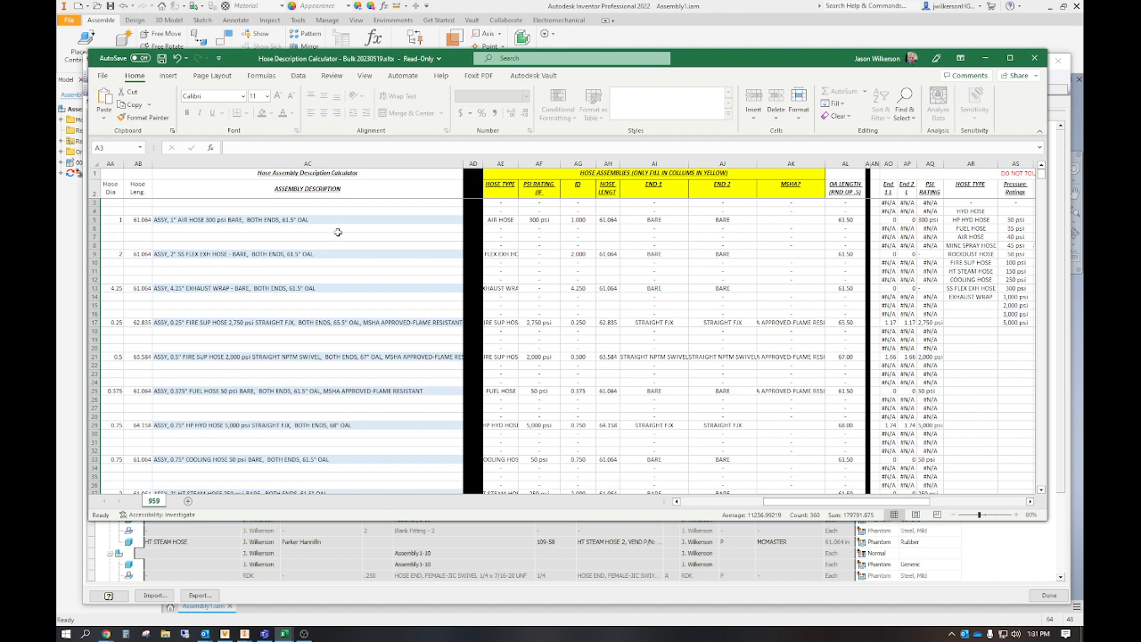
{"action": "left_click", "coordinate": [683, 221]}
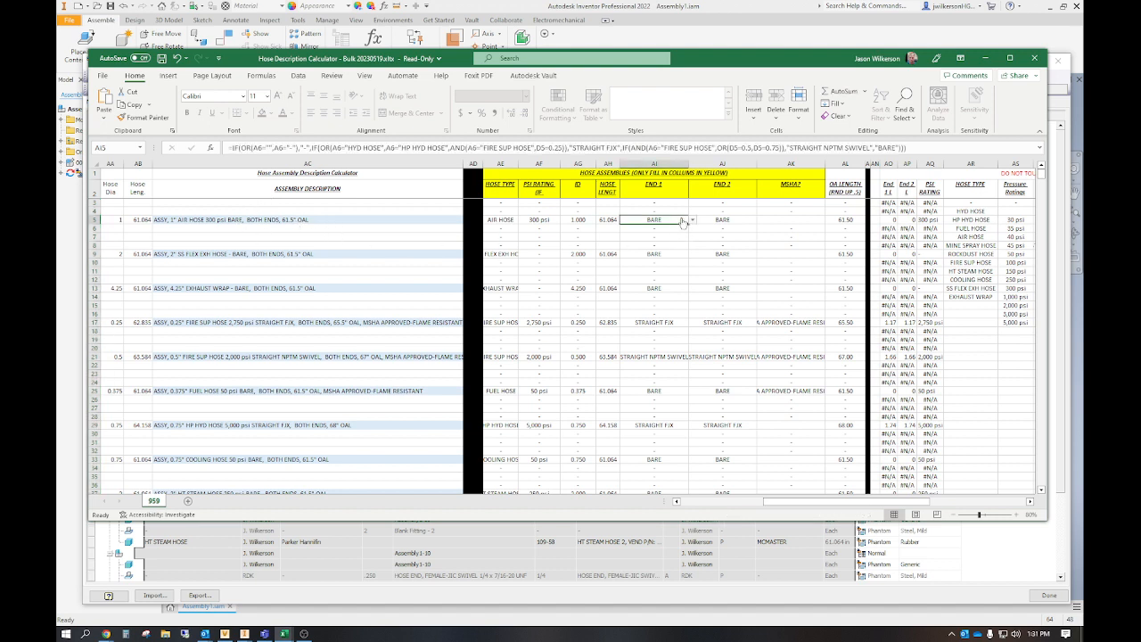
{"action": "left_click", "coordinate": [692, 219]}
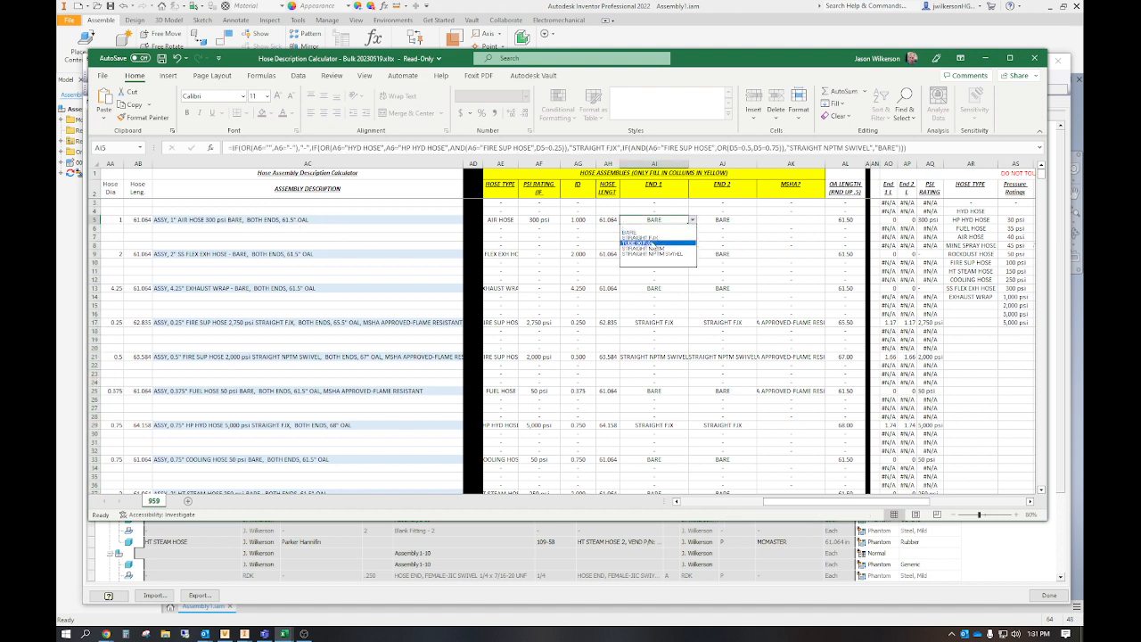
{"action": "left_click", "coordinate": [651, 243]}
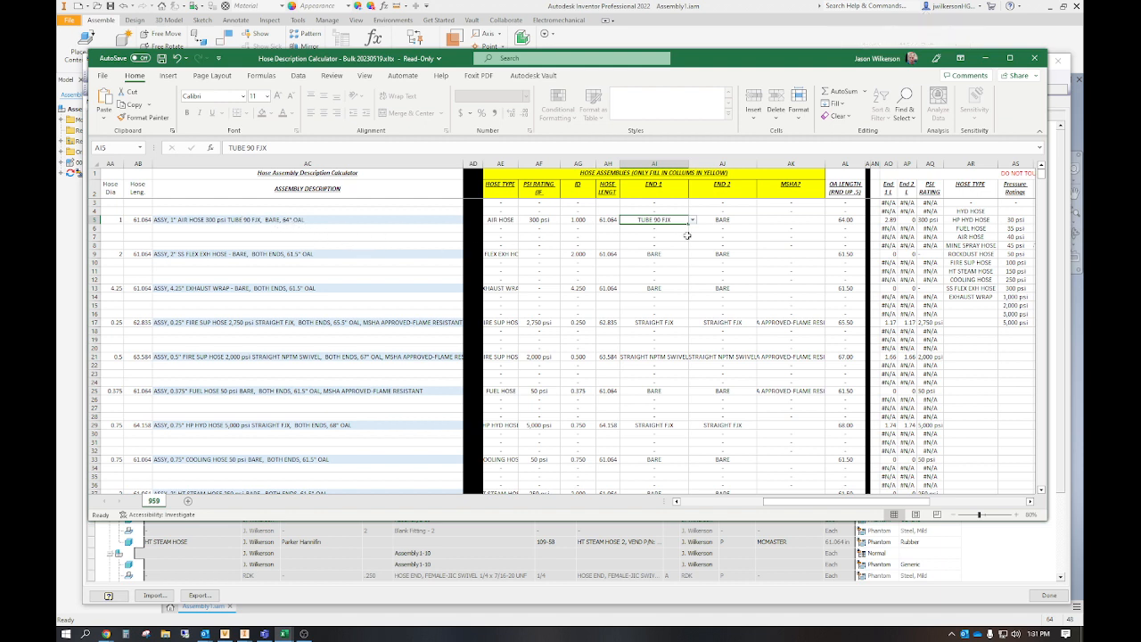
{"action": "left_click", "coordinate": [734, 220]}
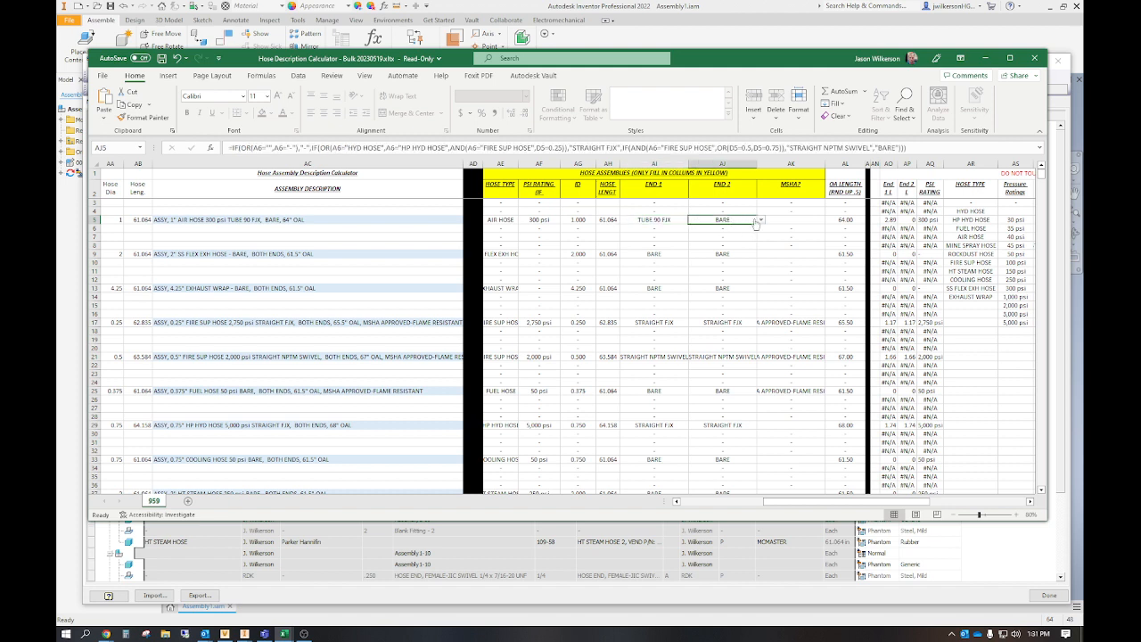
{"action": "left_click", "coordinate": [761, 220]}
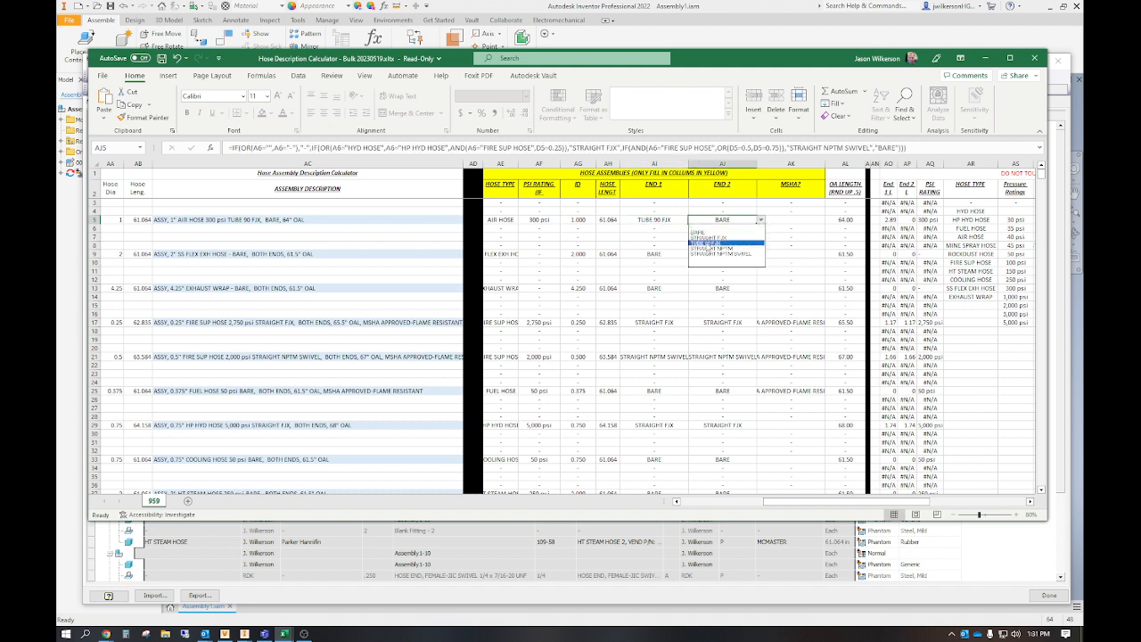
{"action": "left_click", "coordinate": [707, 243]}
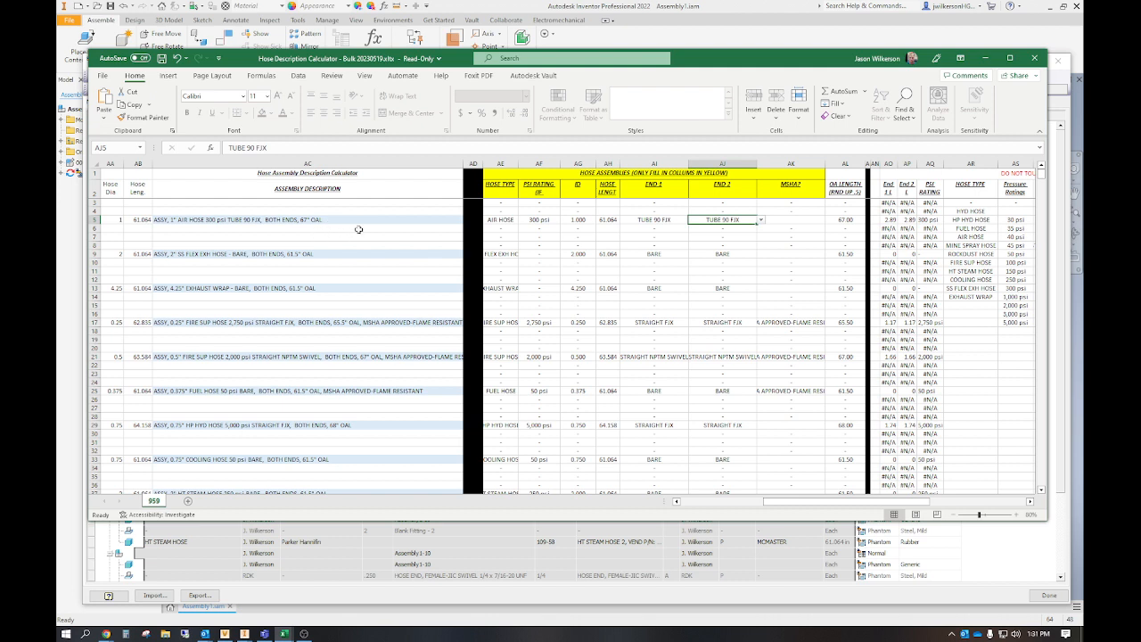
- Set the MSHA? value of the 1" air hose in row 5 to MSHA APPROVED-FLAME RESISTANT
{"action": "left_click", "coordinate": [812, 221]}
{"action": "left_click", "coordinate": [830, 219]}
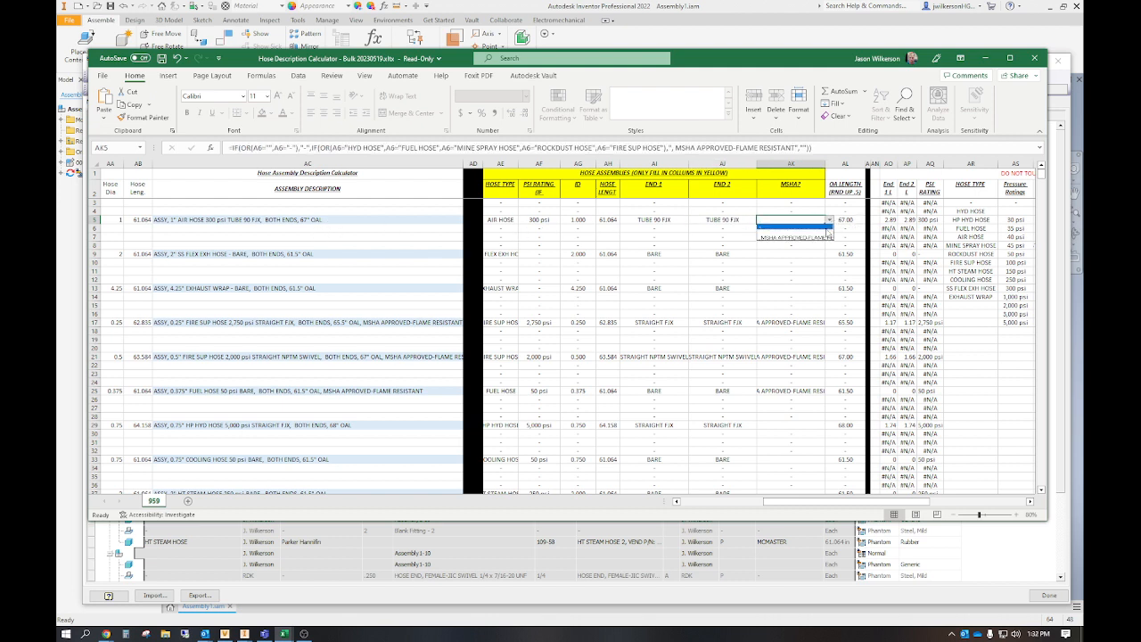
{"action": "left_click", "coordinate": [797, 238]}
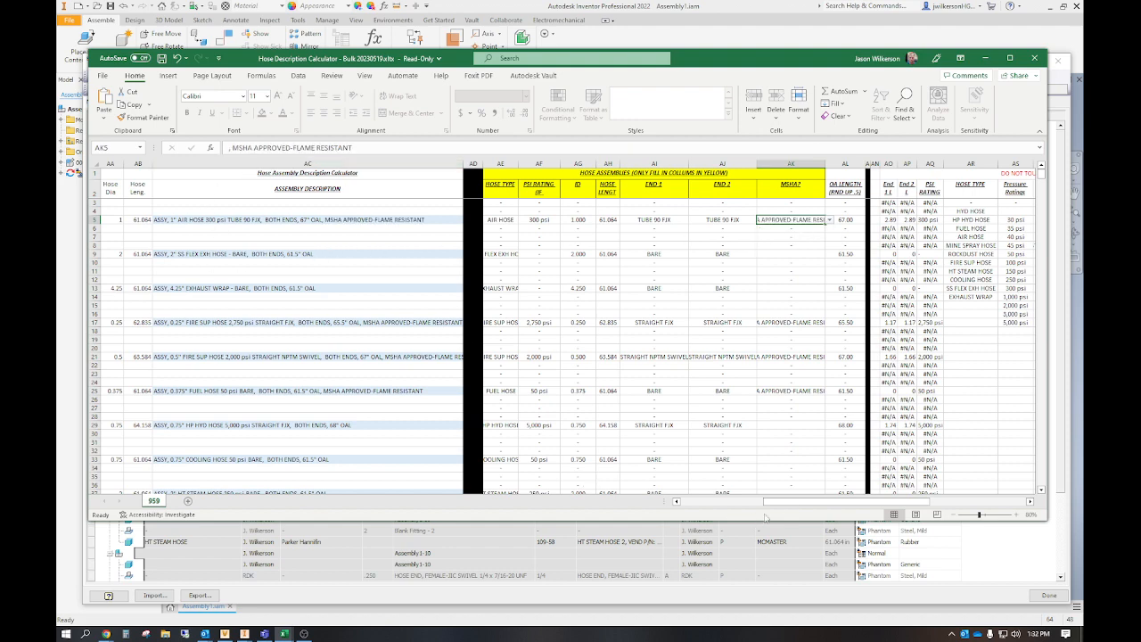
- Copy the whole Copy Back to Inventor data block from cell N3 through the Unit QTY column
{"action": "left_click_drag", "start_coordinate": [768, 504], "coordinate": [637, 464]}
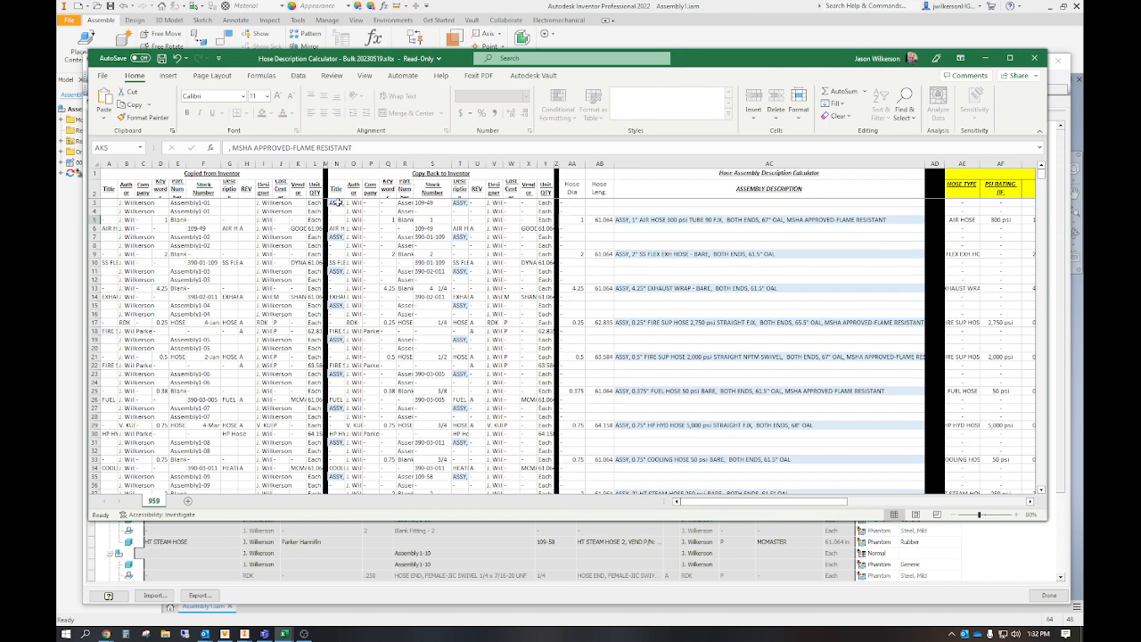
{"action": "left_click_drag", "start_coordinate": [338, 202], "coordinate": [552, 307]}
{"action": "scroll", "coordinate": [523, 316], "scroll_direction": "up", "scroll_amount": 12}
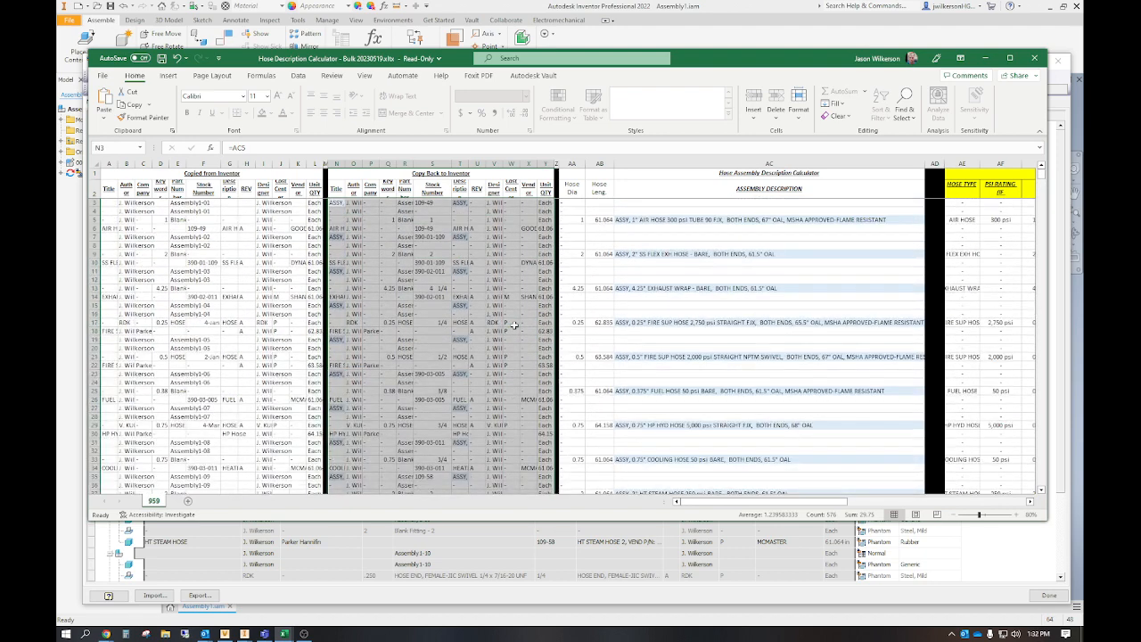
{"action": "key", "text": "ctrl+c"}
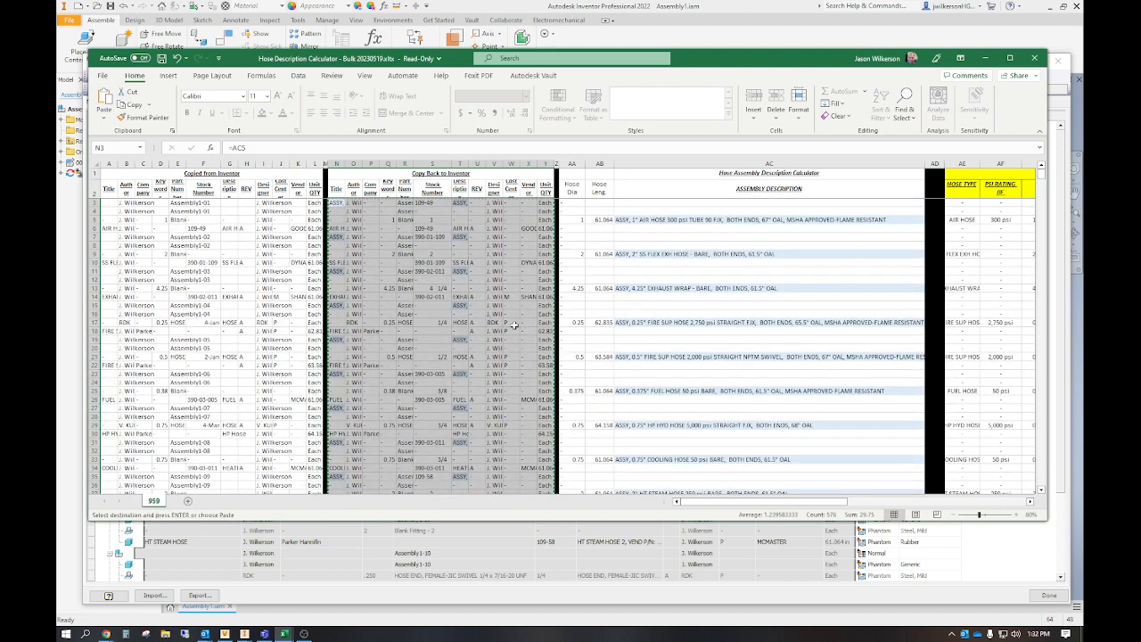
- Return to Inventor's bill of materials and paste the calculated data starting at Assembly1-01's Title cell, accepting the read-only properties notice
{"action": "left_click_drag", "start_coordinate": [744, 59], "coordinate": [57, 93]}
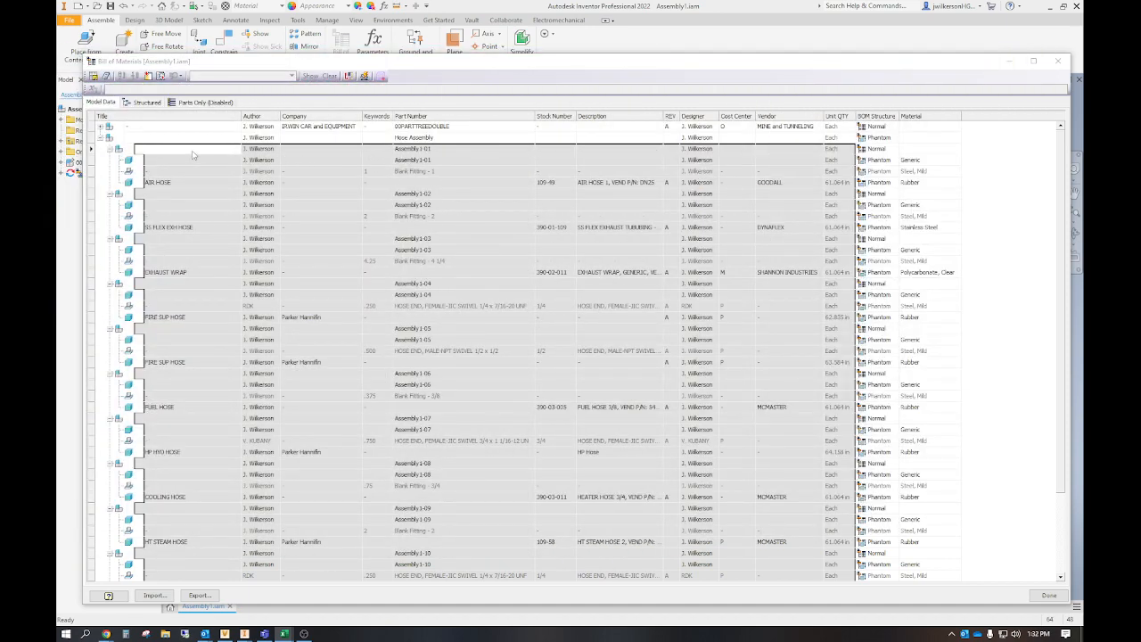
{"action": "left_click", "coordinate": [192, 153]}
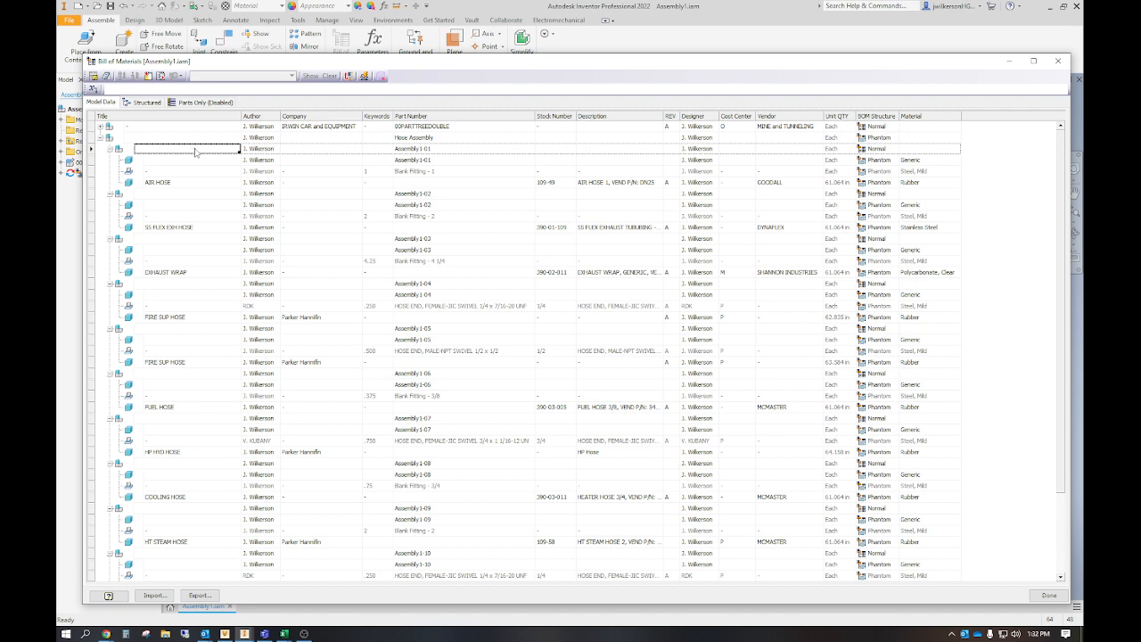
{"action": "key", "text": "ctrl+v"}
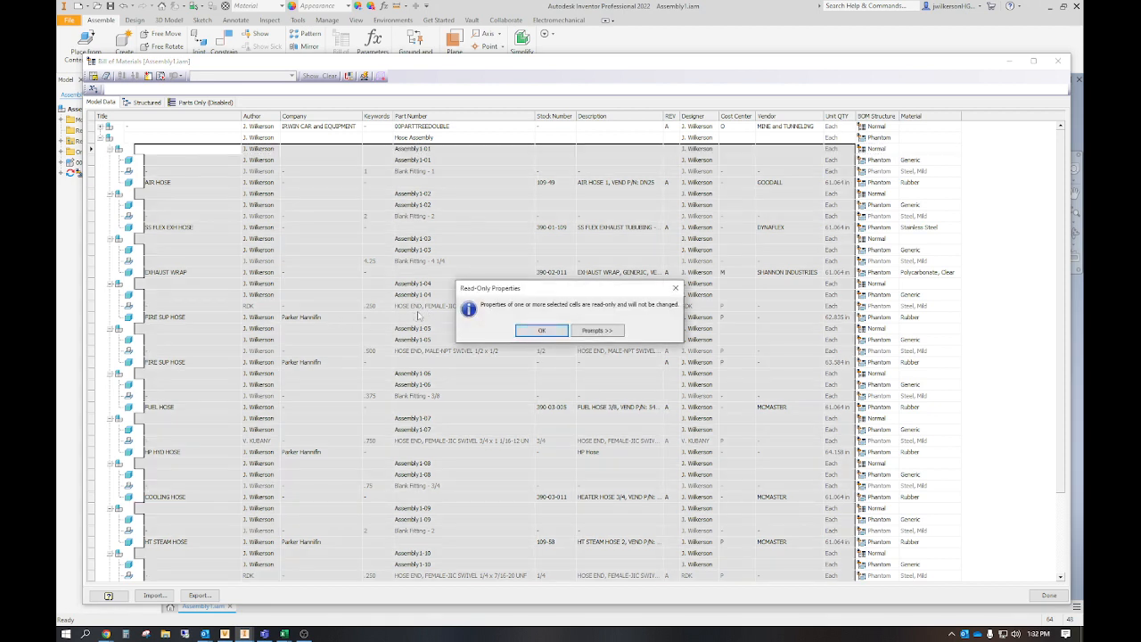
{"action": "left_click", "coordinate": [541, 331]}
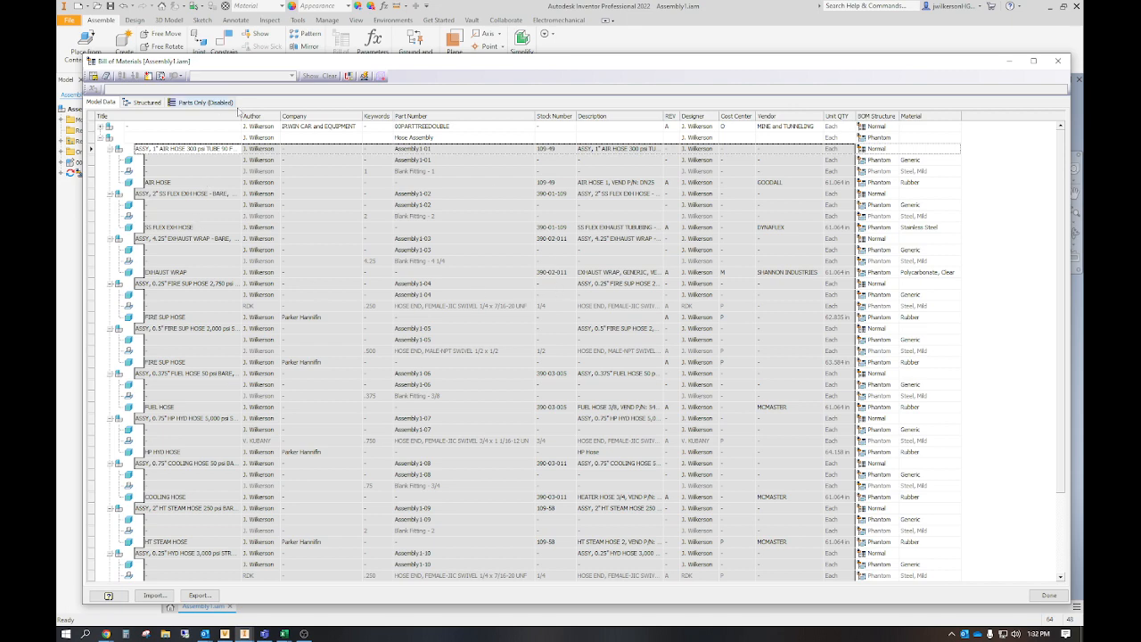
- Widen the Title column in the structured view to show the full hose descriptions and close the bill of materials
{"action": "left_click", "coordinate": [146, 102]}
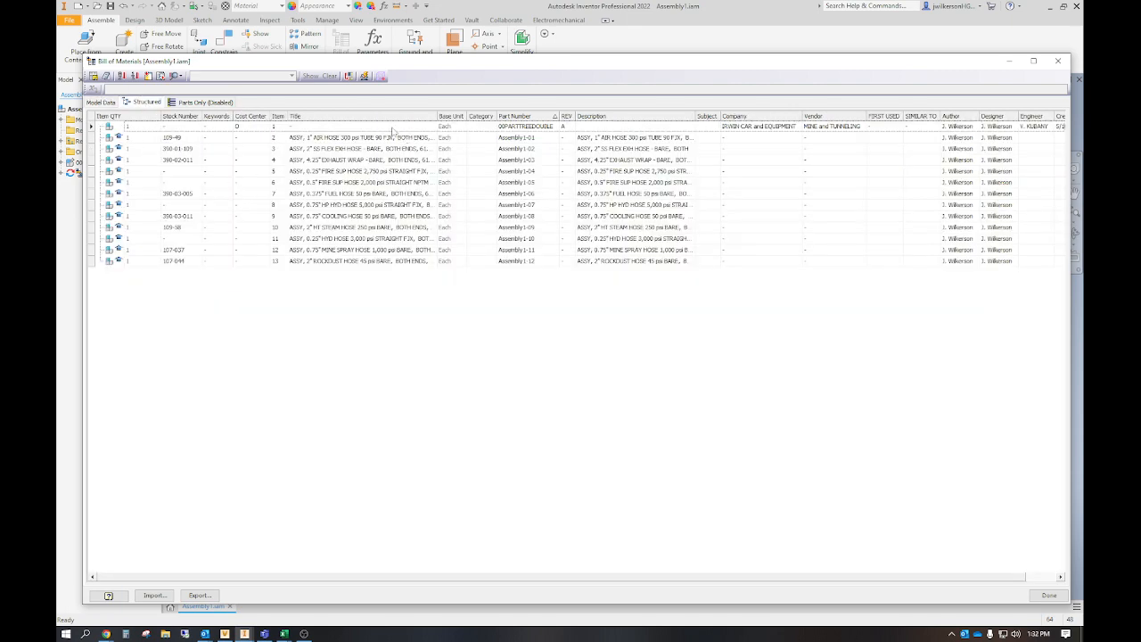
{"action": "left_click_drag", "start_coordinate": [436, 116], "coordinate": [554, 116]}
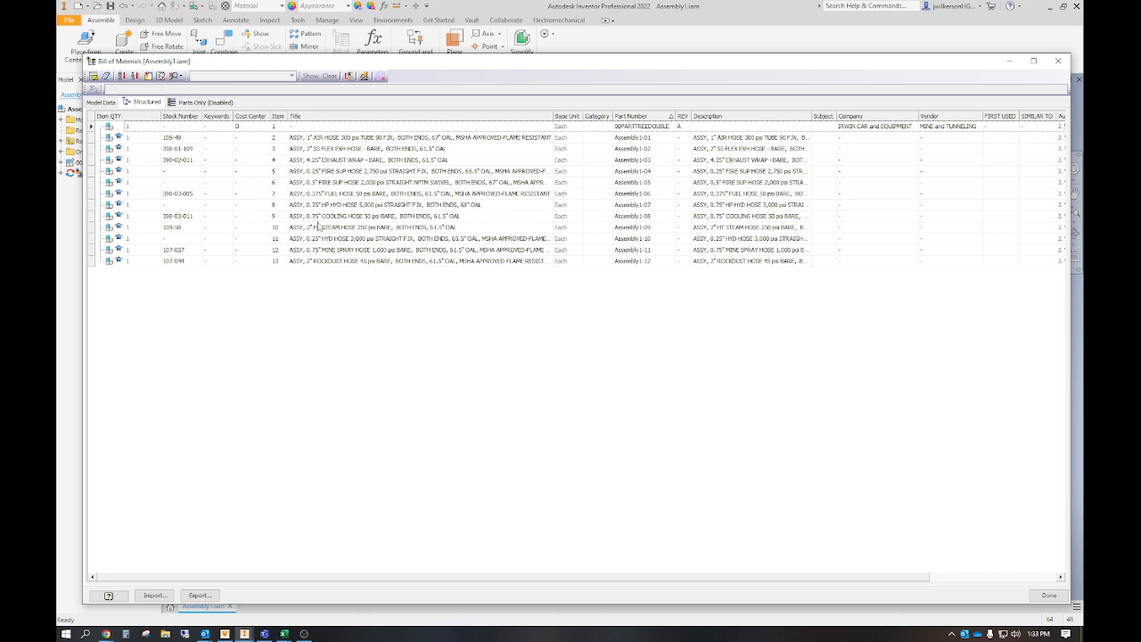
{"action": "left_click", "coordinate": [1059, 64]}
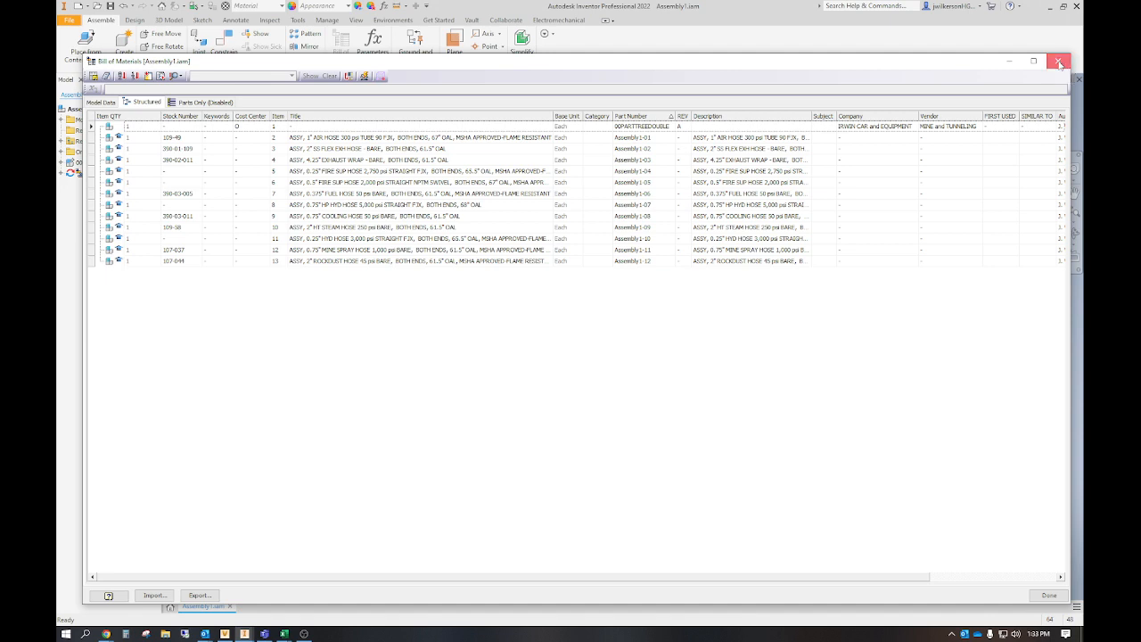